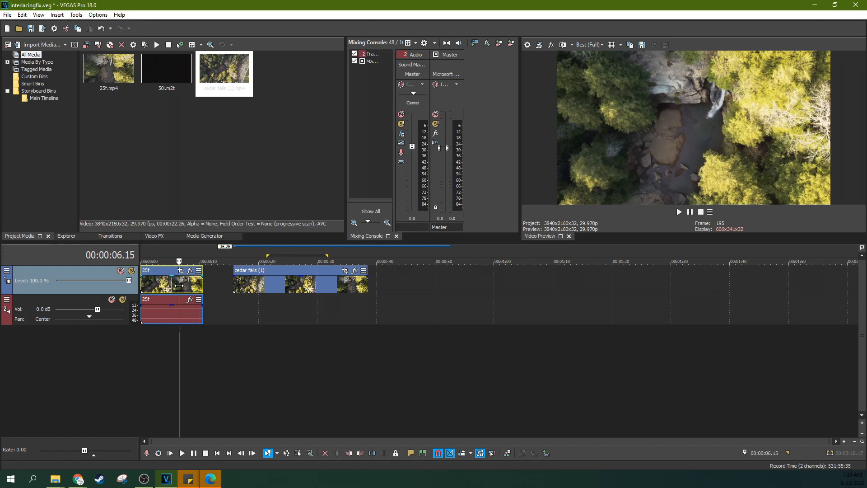
Play a short stretch of the 25f clip and of the cedar falls (1) clip on the timeline
left_click(256, 147)
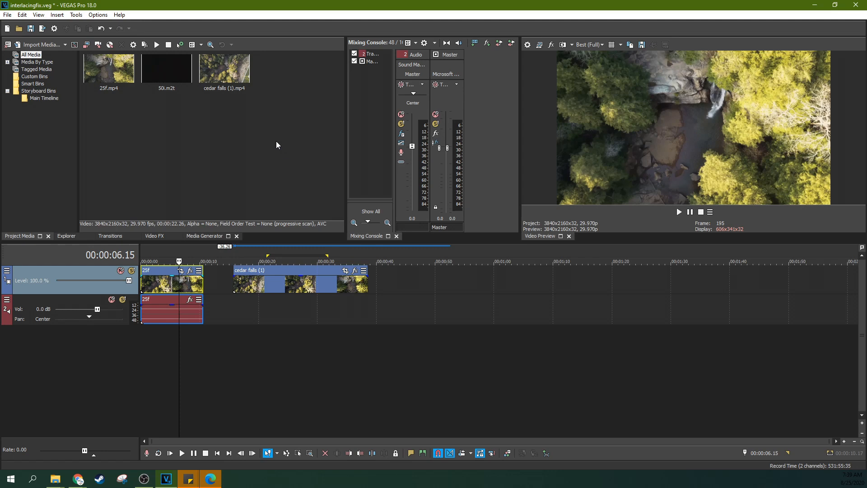
left_click(159, 285)
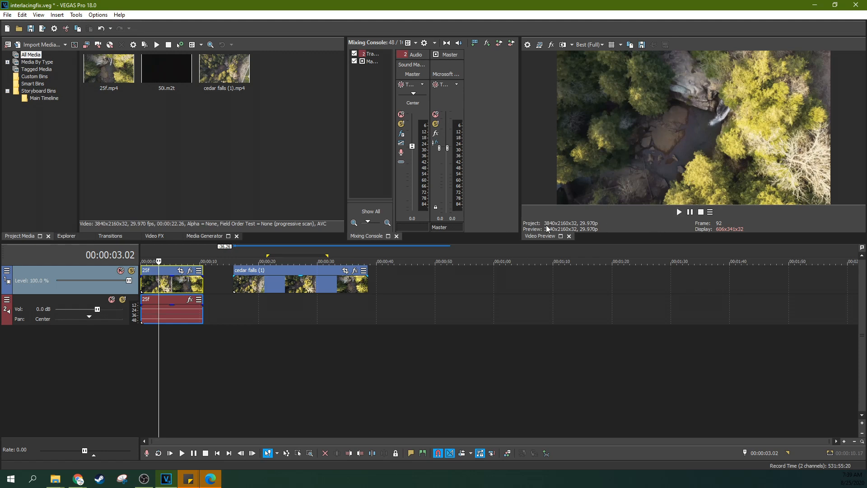
left_click(679, 212)
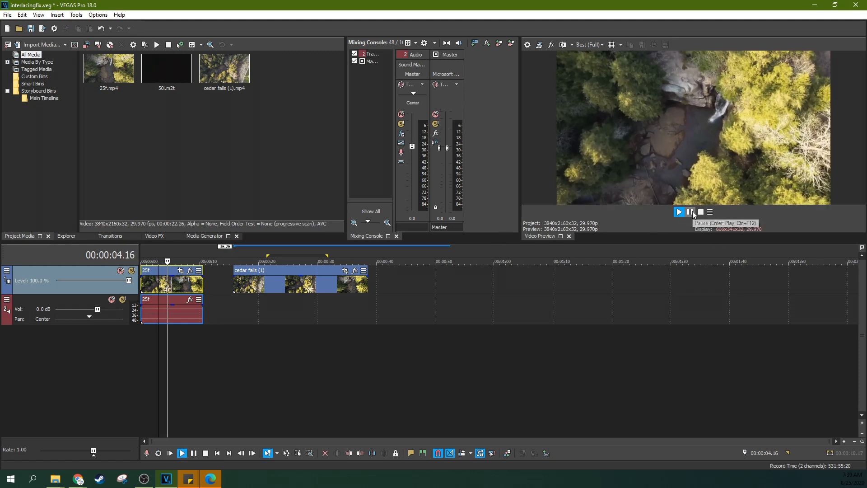
left_click(690, 211)
left_click(294, 286)
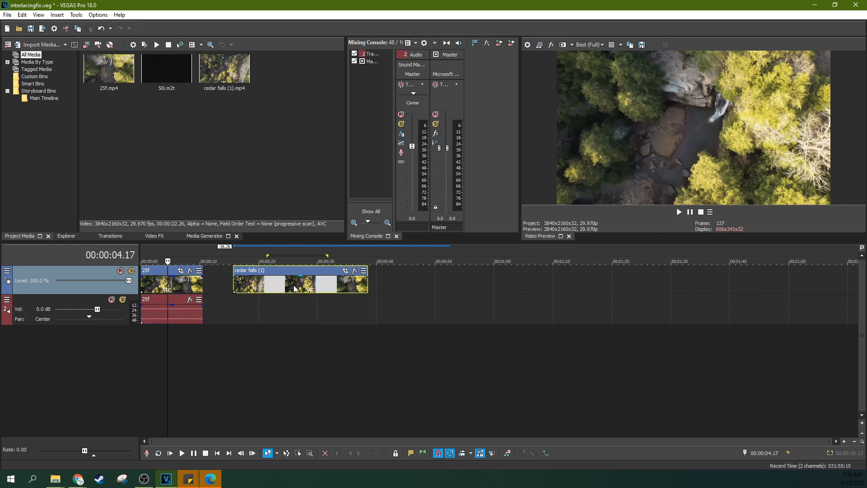
left_click(680, 212)
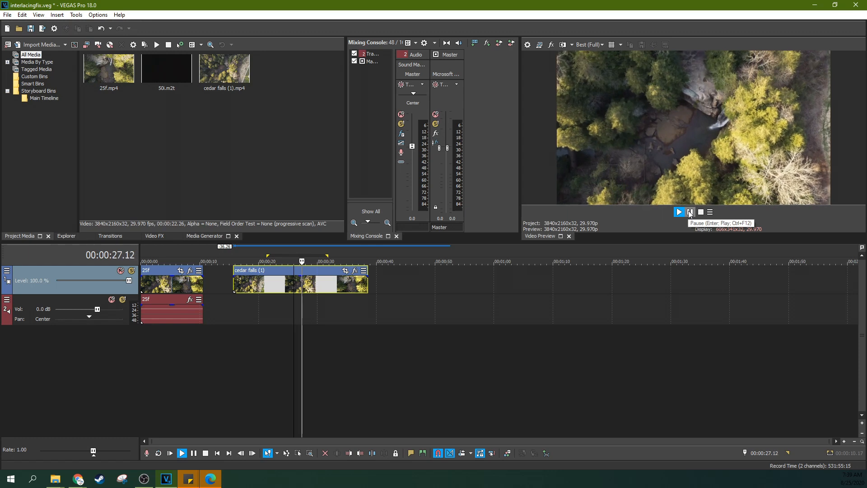
left_click(691, 212)
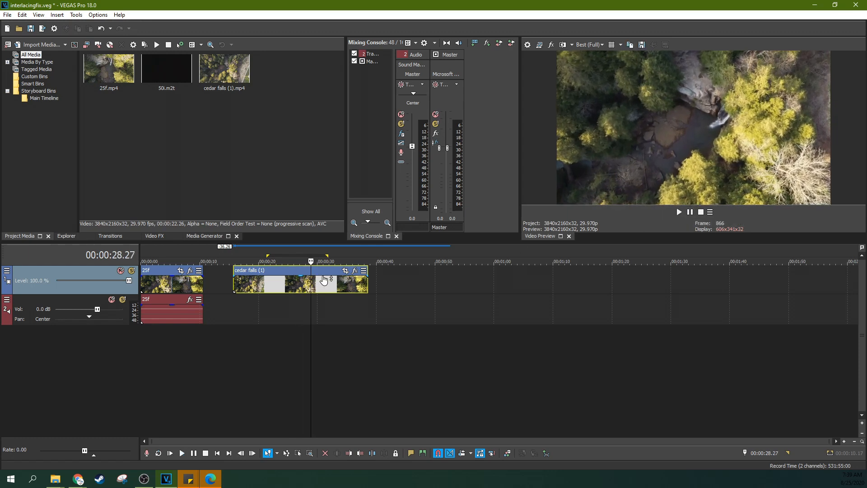
Compare frames at several points of the cedar falls (1) clip with the 25f clip in the preview
left_click(248, 285)
left_click(289, 285)
left_click(308, 285)
left_click(178, 286)
left_click(250, 280)
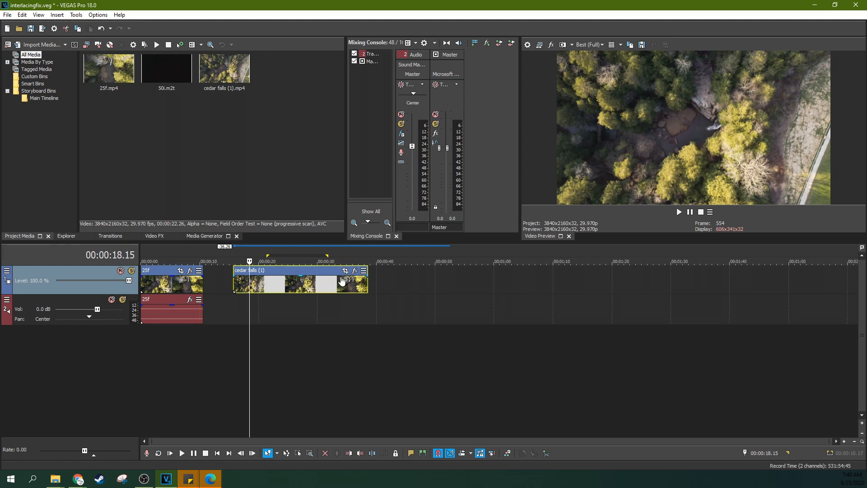
Set the project's video frame size to 1920 wide by 1080 high in the project properties
left_click(527, 45)
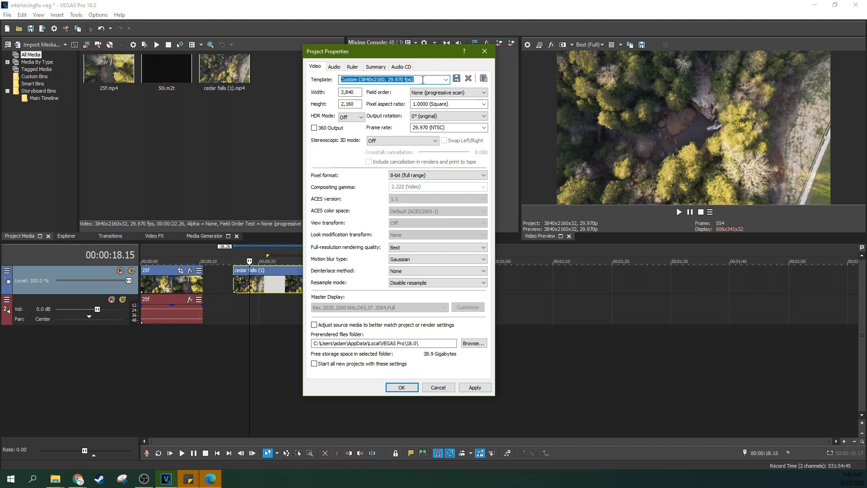
type("25fps interlacing fix")
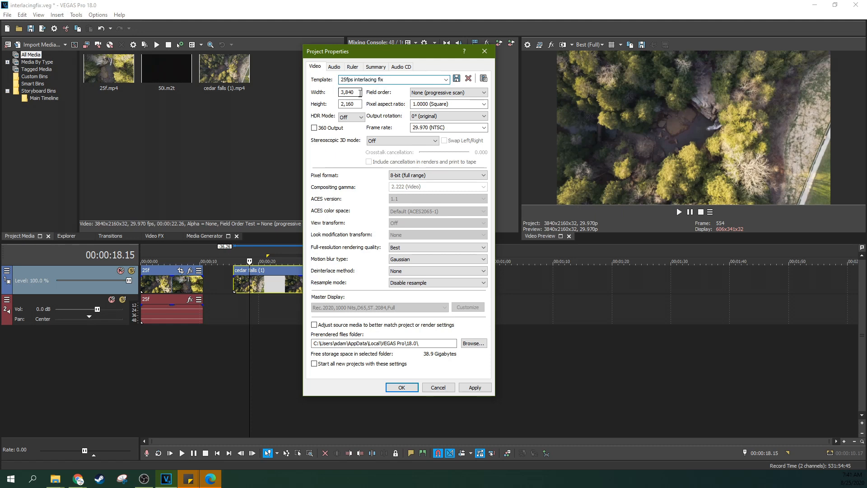
key("Tab")
type("1920")
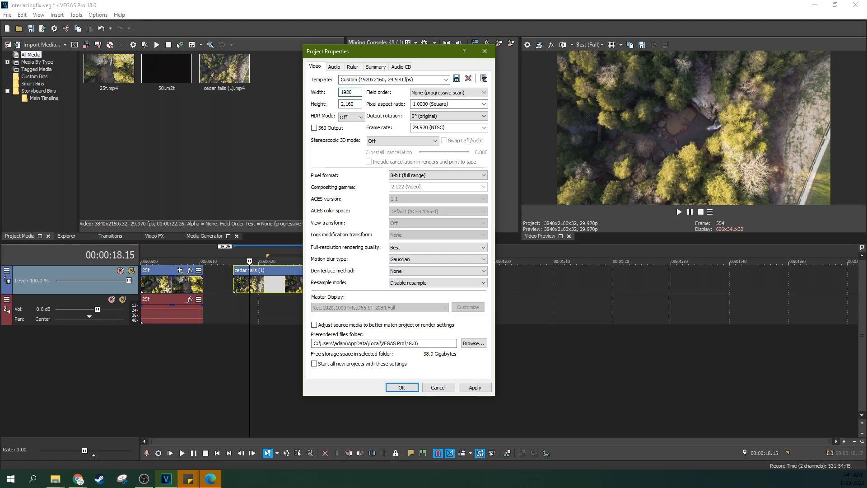
left_click(357, 105)
left_click_drag(357, 104, 329, 108)
type("1080")
Keep the project field order at None (progressive scan) and set the frame rate to 25.000 (PAL)
left_click(427, 93)
left_click(425, 101)
left_click(445, 93)
left_click(433, 101)
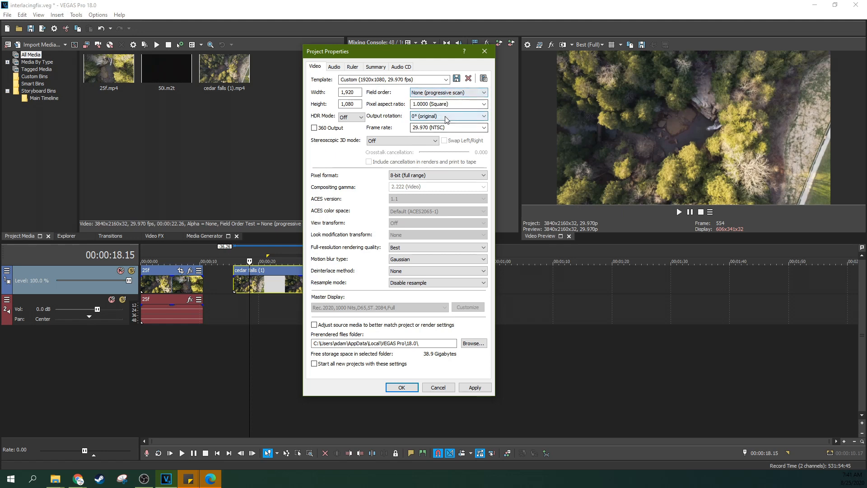
left_click(484, 128)
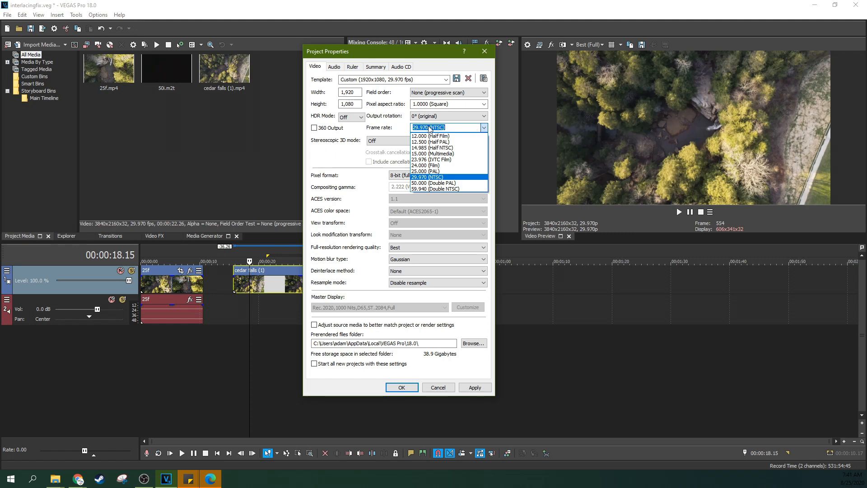
left_click(432, 172)
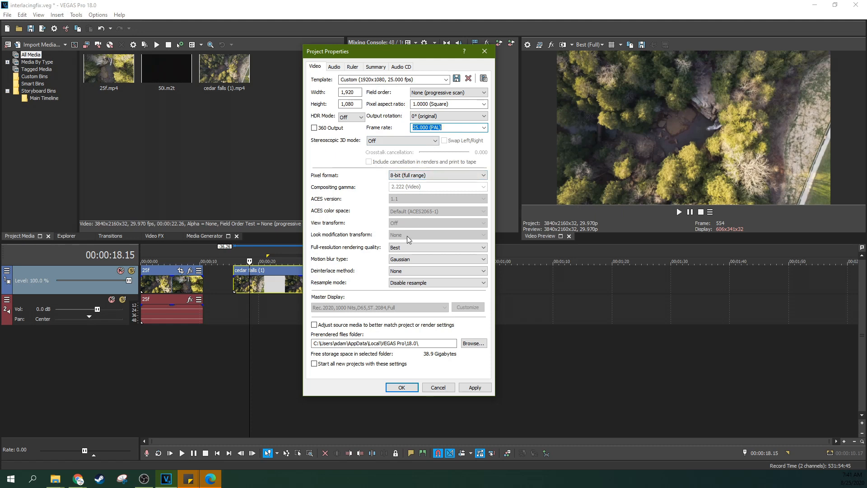
Set the project's deinterlace method to Interpolate fields and its resample mode to Smart resample
left_click(403, 271)
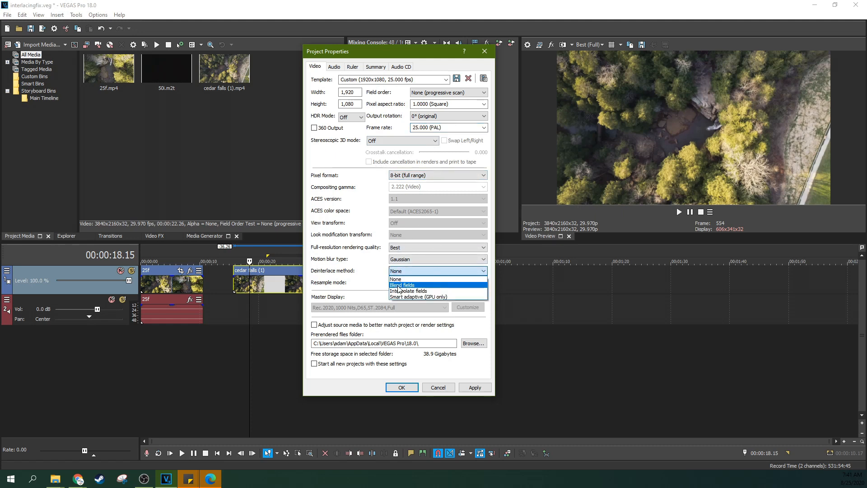
left_click(398, 291)
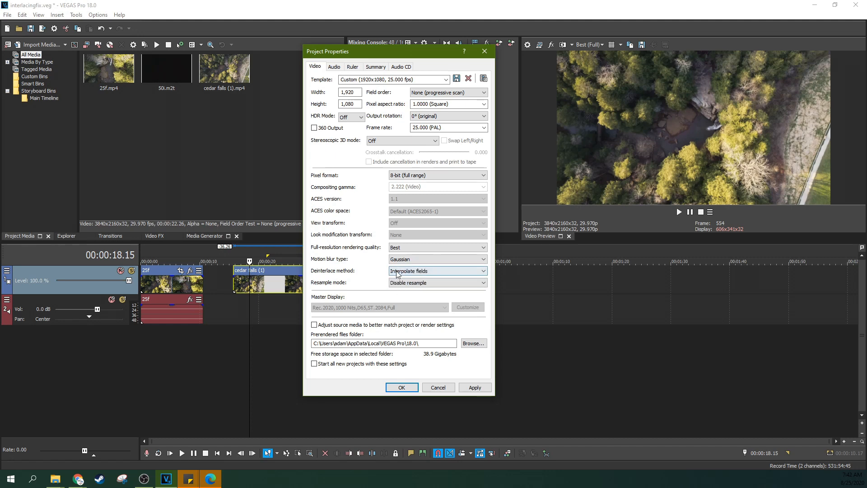
left_click(398, 273)
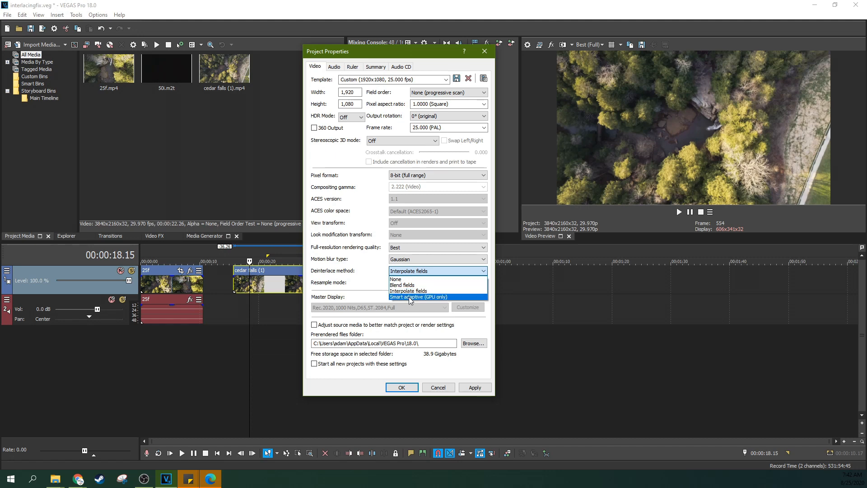
left_click(409, 291)
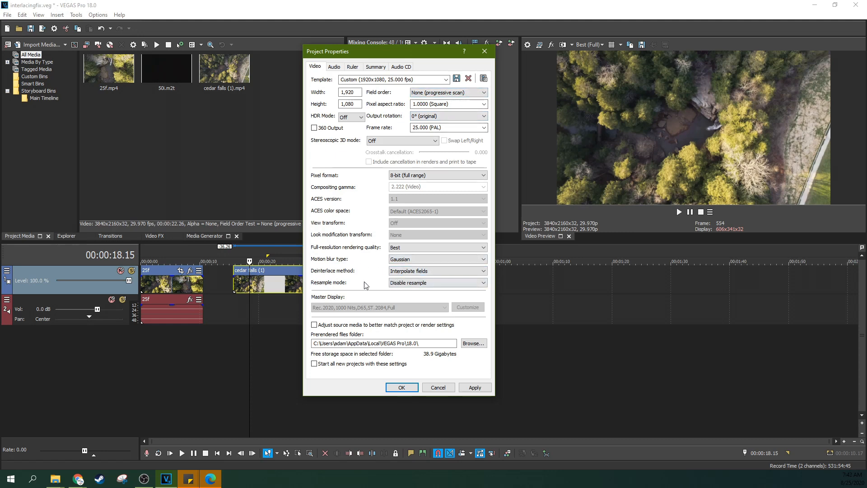
left_click(392, 284)
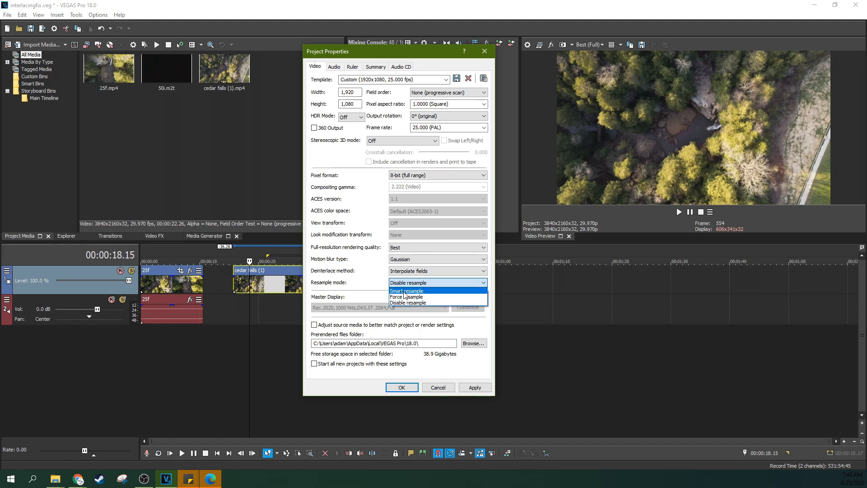
left_click(409, 291)
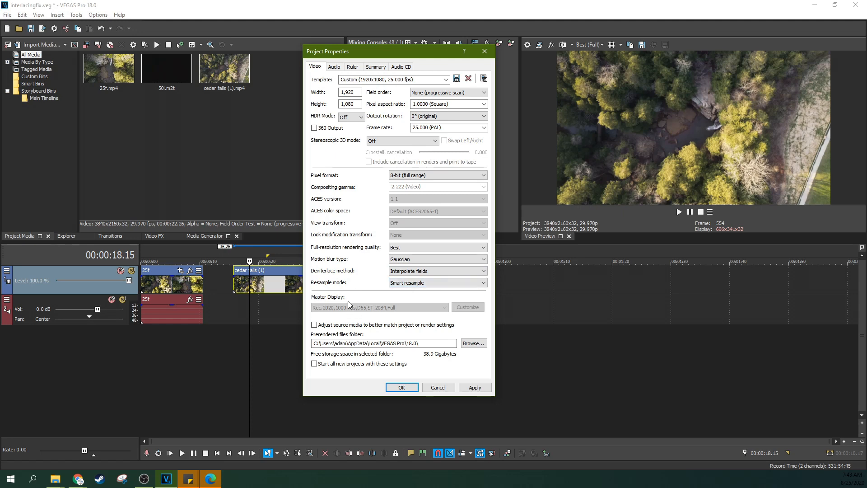
Save the project settings as a template named "50i and25p fix" and apply them to the project
left_click_drag(417, 80, 319, 82)
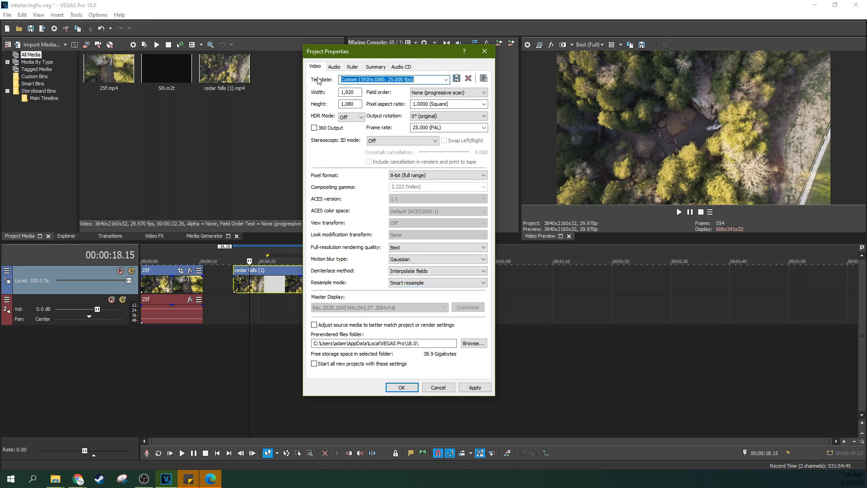
type("50i and25")
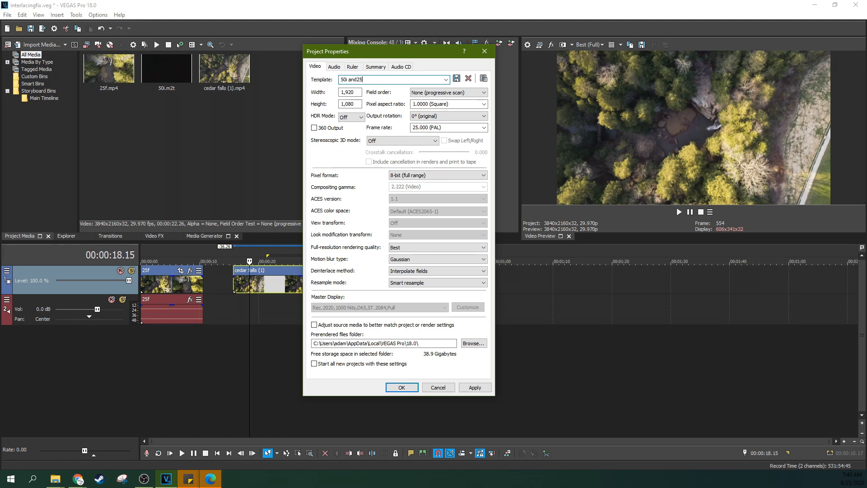
type("p fixc")
key("BackSpace")
left_click(453, 79)
left_click(473, 391)
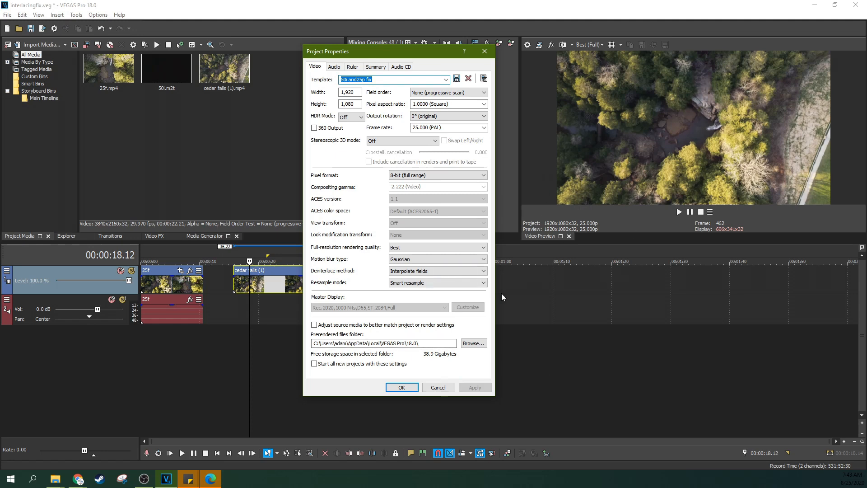
left_click(402, 389)
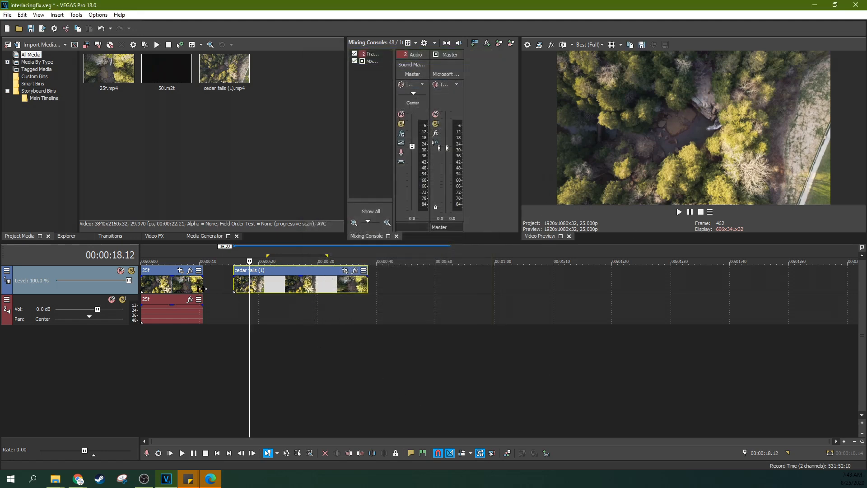
Move the cedar falls (1) clip directly against the end of the 25f clip and play part of it
key("Right")
key("Right")
key("Right")
key("Right")
key("Right")
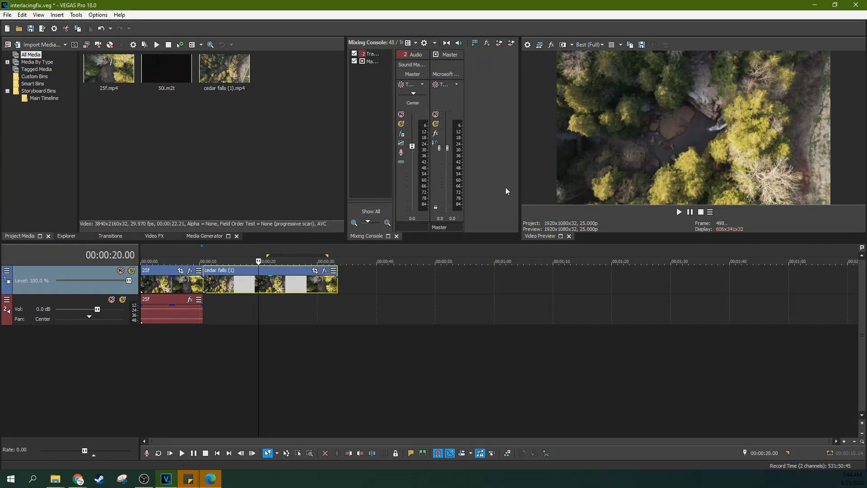
key("space")
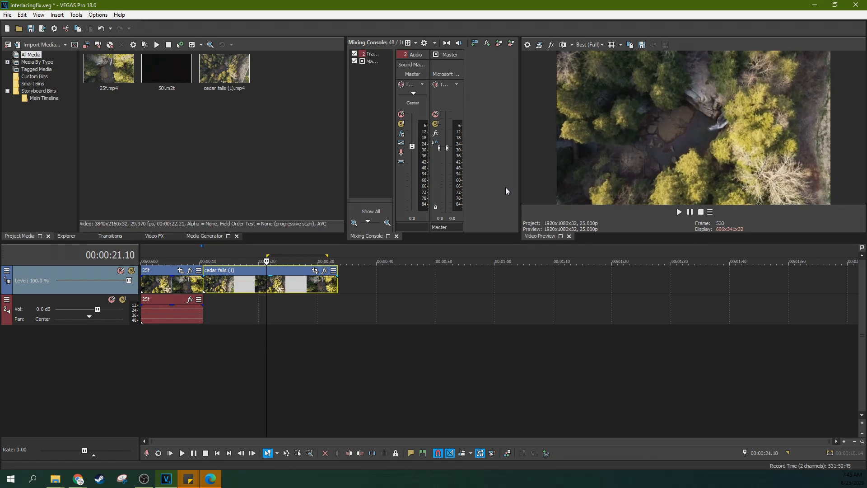
key("space")
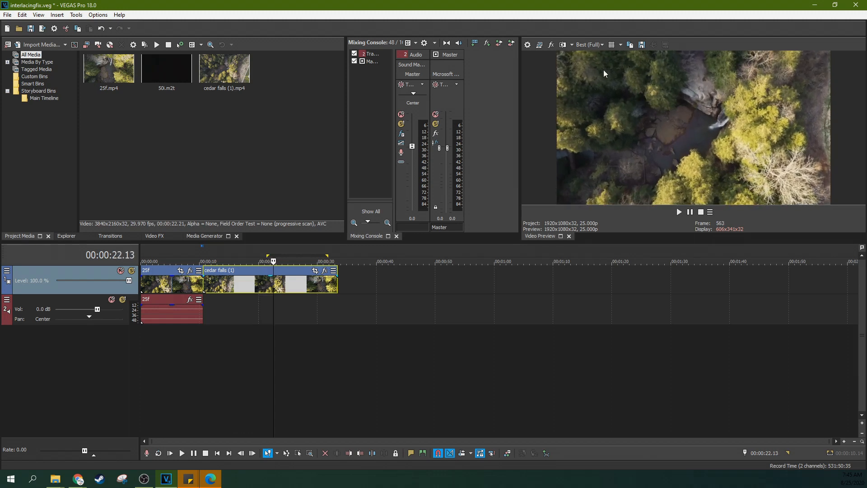
Select both clips' full time range, open Render As and look through the MAGIX AVC/AAC MP4 templates
left_click(354, 263)
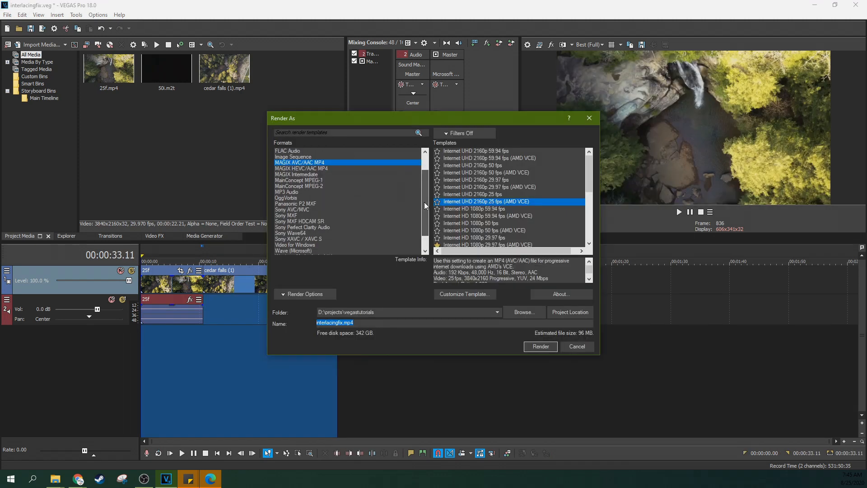
left_click_drag(424, 202, 424, 185)
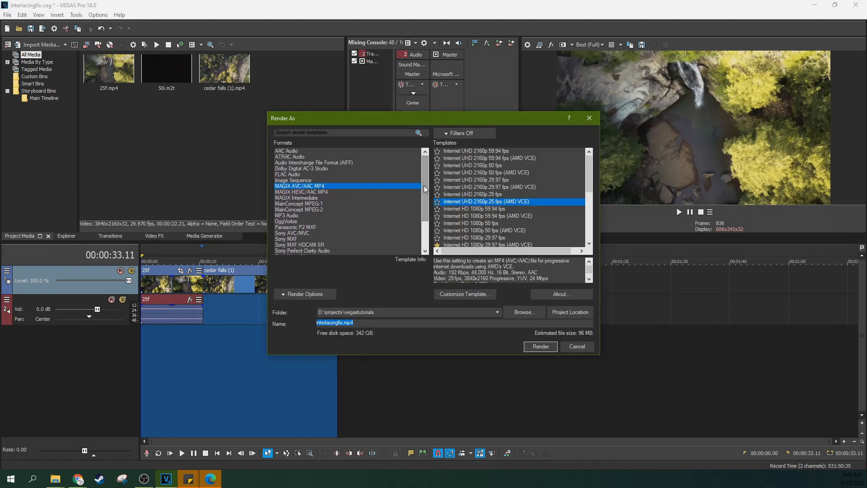
left_click(312, 191)
scroll(570, 177, "down", 2)
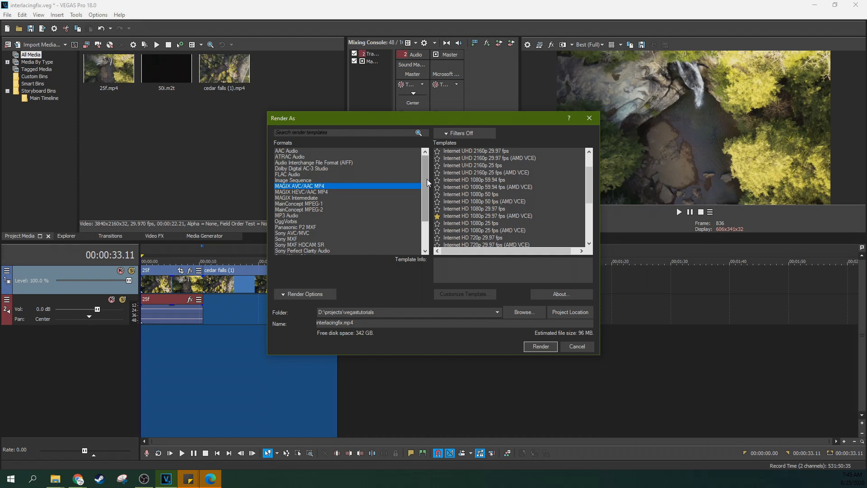
Choose the MAGIX Intermediate format and try its XQ, HQ and 422 1920x1080-25p templates
left_click_drag(427, 179, 426, 189)
left_click(278, 180)
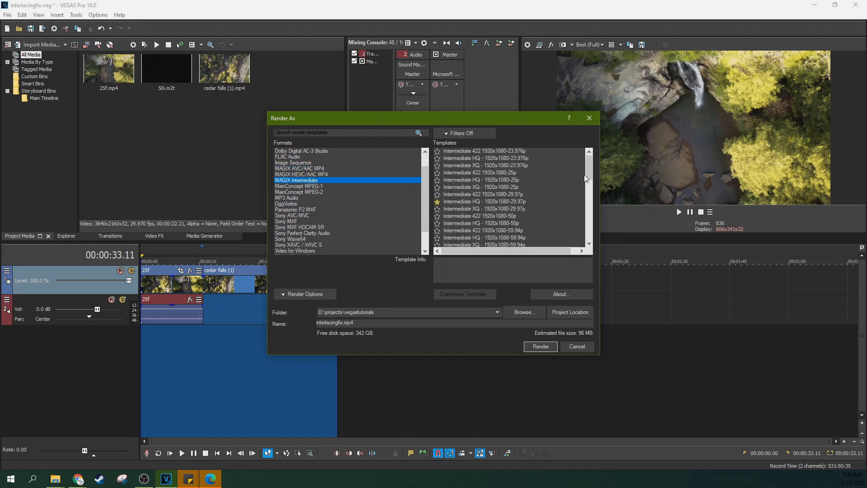
left_click(466, 187)
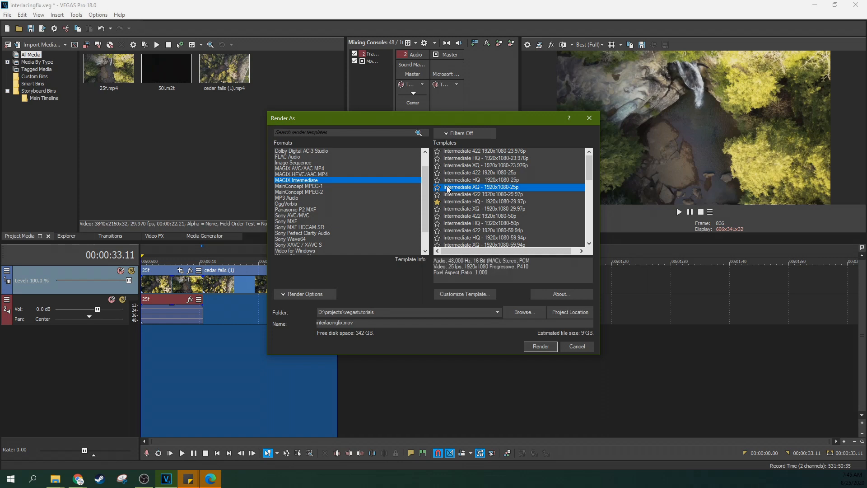
left_click(447, 179)
left_click(447, 174)
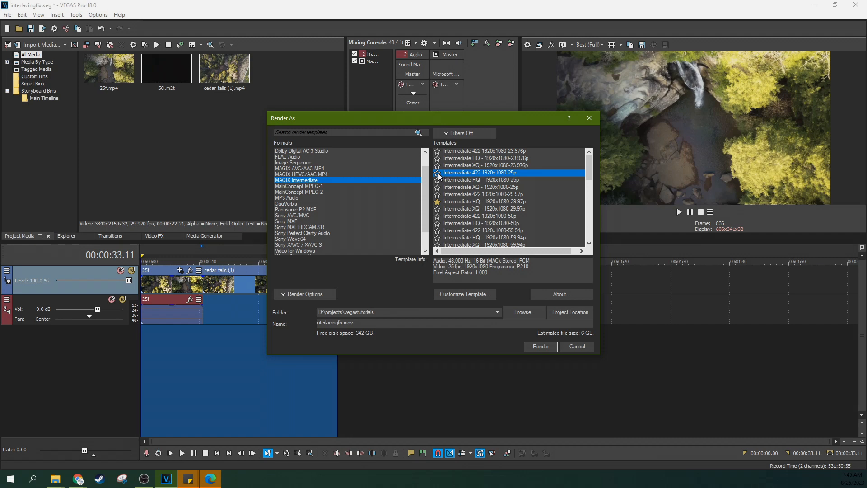
Choose the MainConcept MPEG-2 format, mark its HDV 1080-25p template as a favorite and select it
left_click_drag(426, 179, 429, 182)
left_click(306, 170)
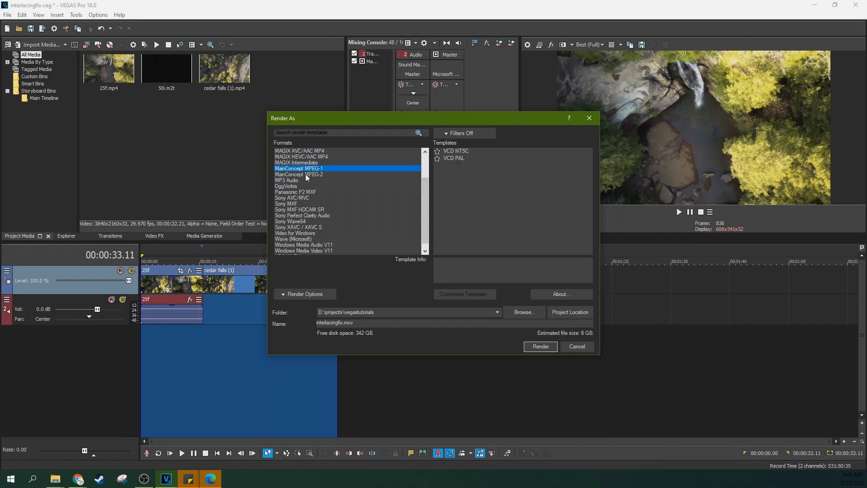
left_click(305, 174)
scroll(525, 182, "down", 2)
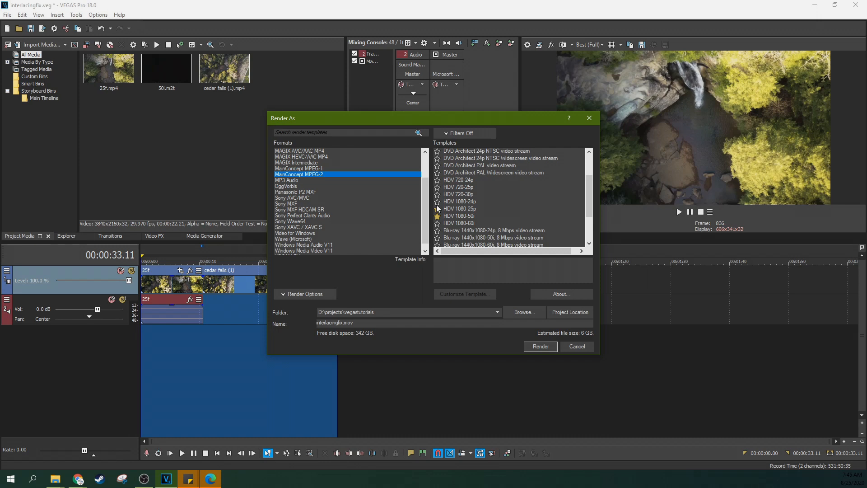
left_click(437, 210)
left_click(460, 209)
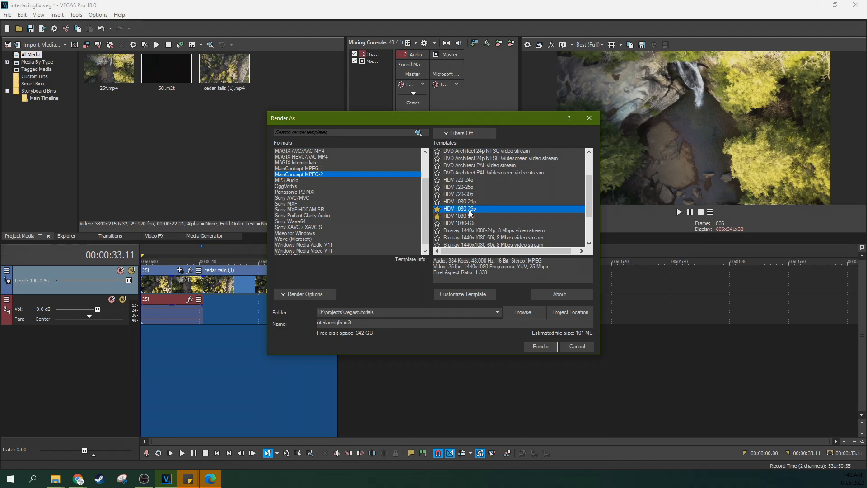
Move the Render As dialog off the preview's project details and compare the HDV 1080-50i template with HDV 1080-25p
left_click_drag(474, 121, 412, 94)
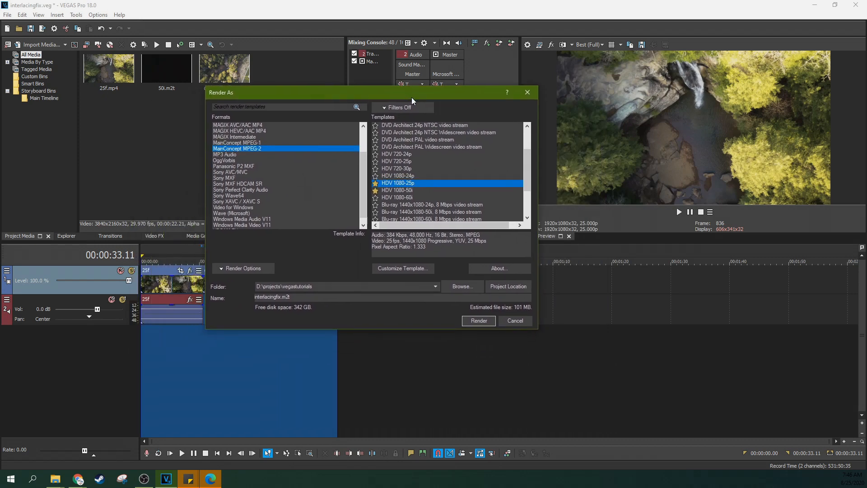
left_click(407, 191)
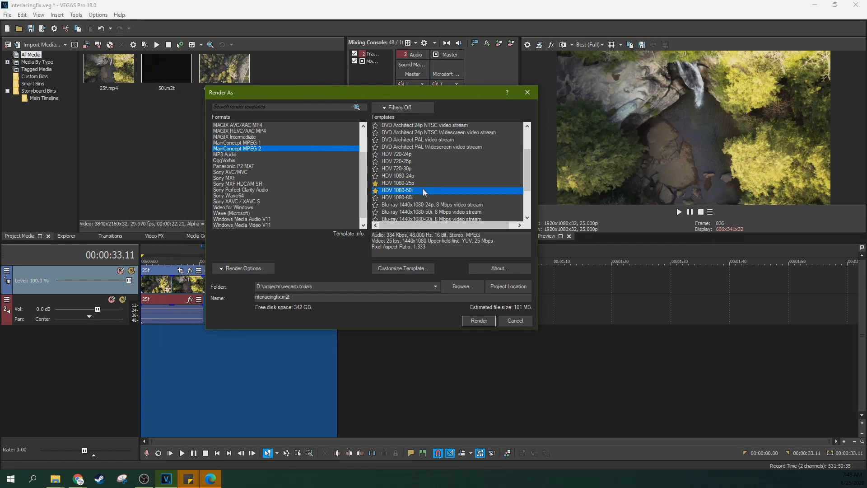
left_click(407, 184)
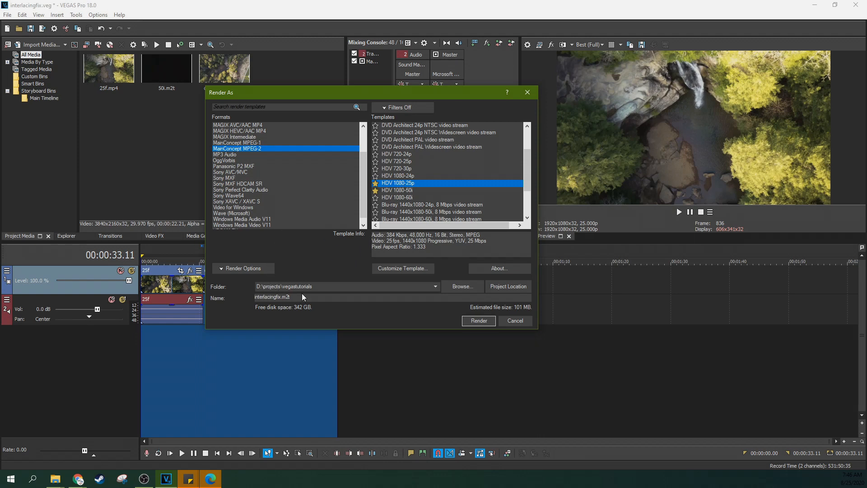
Look through the MainConcept MPEG-2 templates listed around the HDV 1080-25p entry
scroll(416, 184, "up", 3)
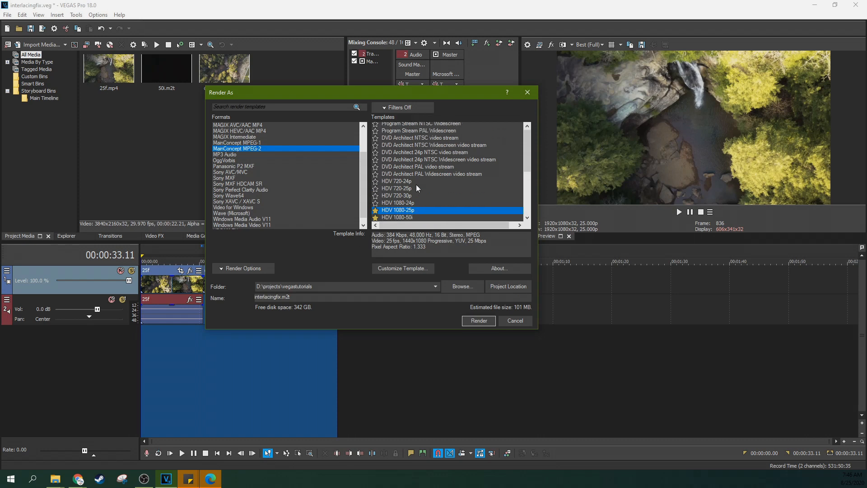
scroll(416, 184, "down", 2)
scroll(418, 188, "down", 1)
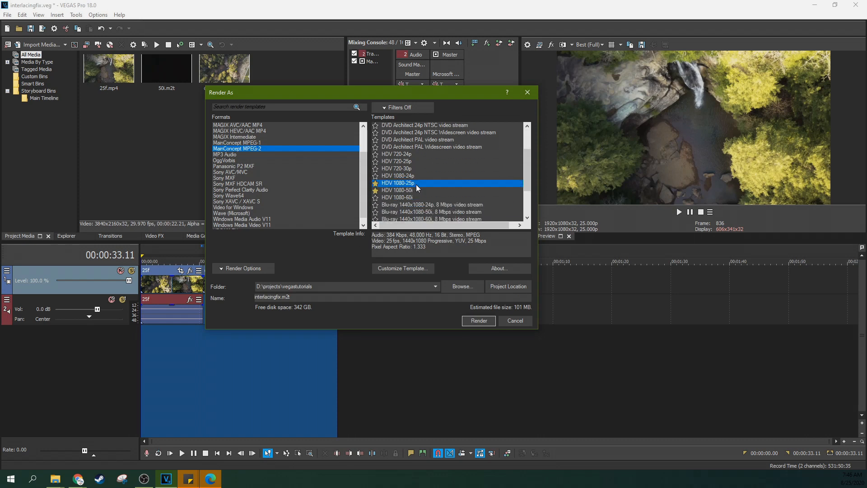
scroll(416, 184, "up", 2)
scroll(416, 184, "down", 1)
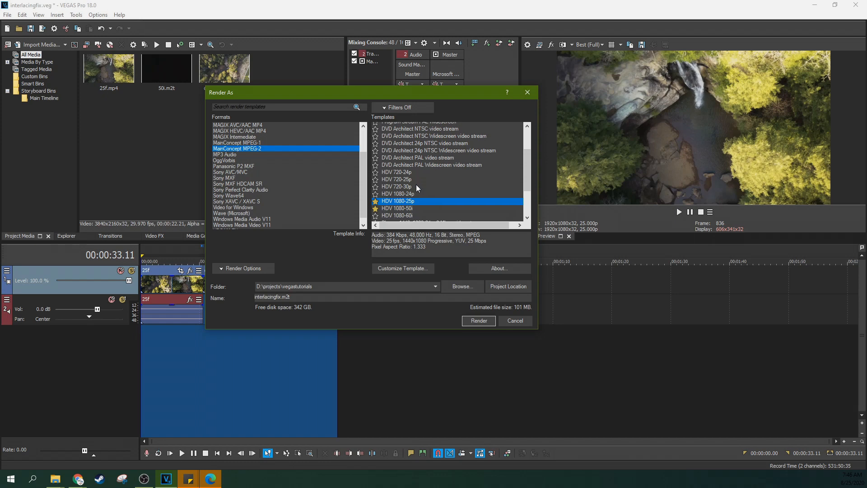
scroll(416, 184, "down", 1)
scroll(439, 183, "up", 2)
scroll(440, 183, "down", 2)
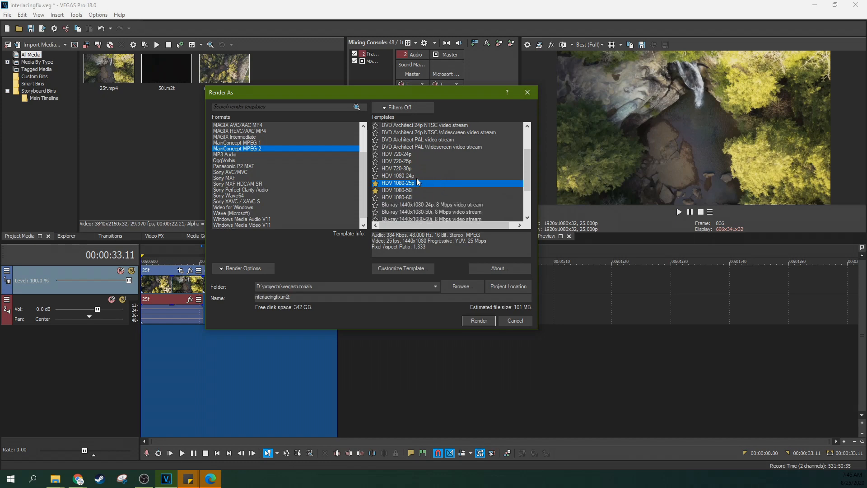
Examine the template info of the DVD Architect 24p NTSC Widescreen, PAL and PAL Widescreen video streams
scroll(415, 184, "up", 2)
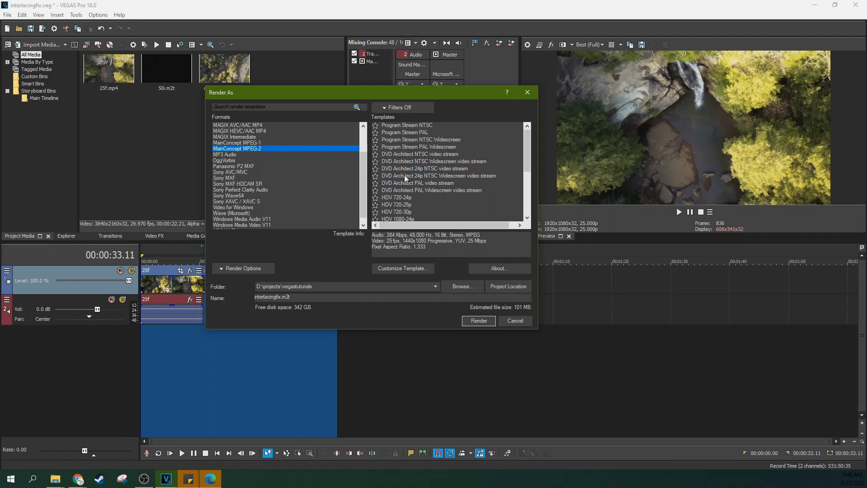
left_click(412, 177)
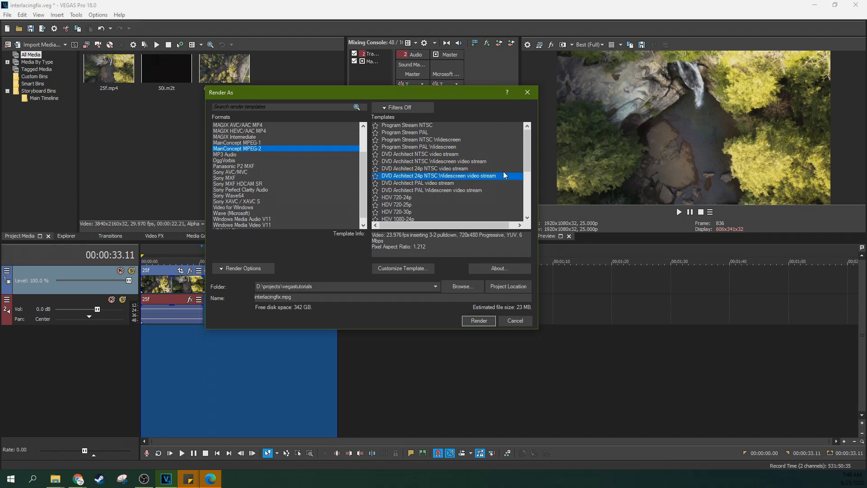
left_click(418, 184)
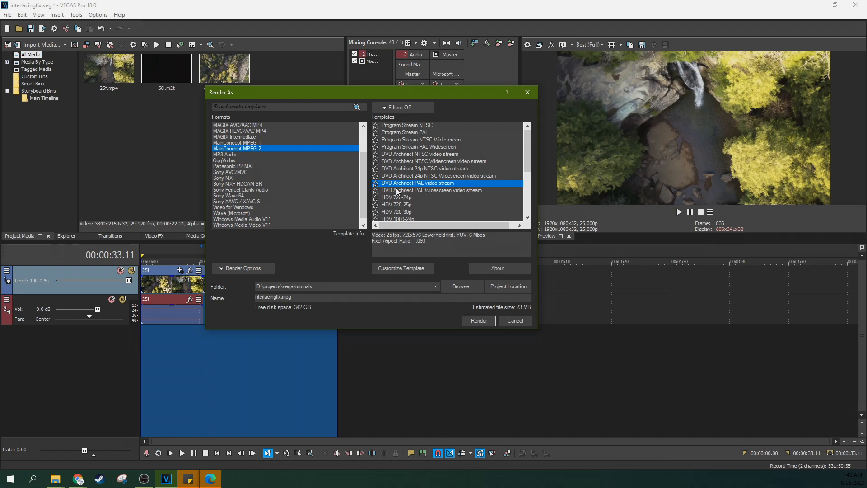
left_click(406, 192)
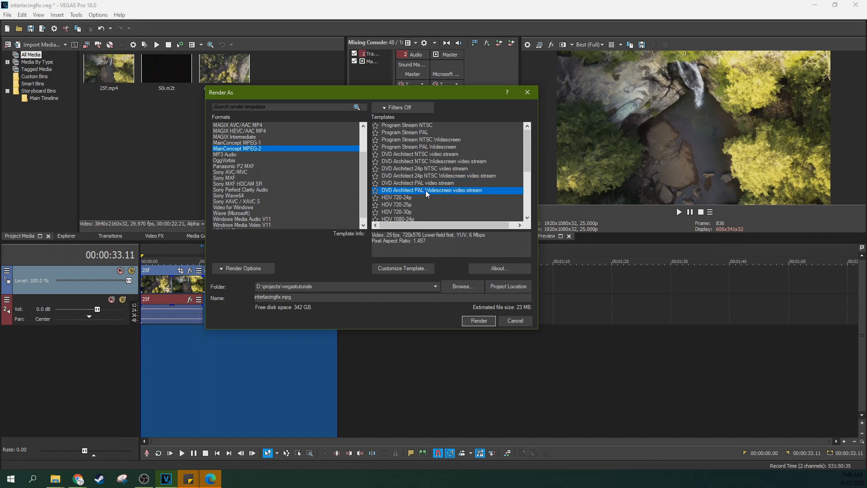
left_click_drag(386, 235, 466, 232)
Recheck the DVD Architect 24p NTSC Widescreen template, and select the DVD Architect PAL Widescreen video stream template
left_click(415, 200)
left_click(470, 191)
left_click(429, 177)
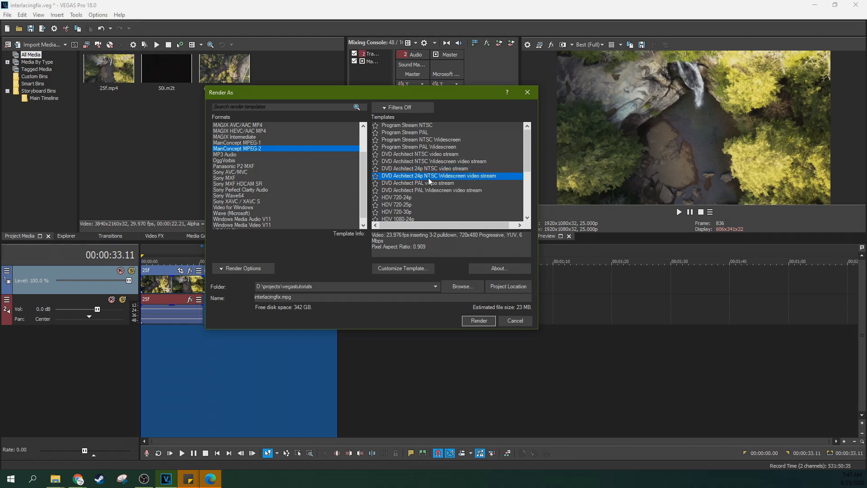
left_click(430, 191)
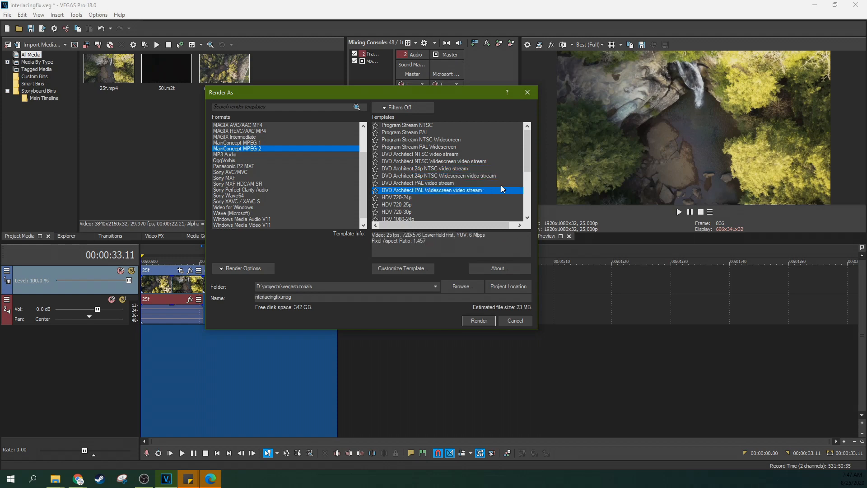